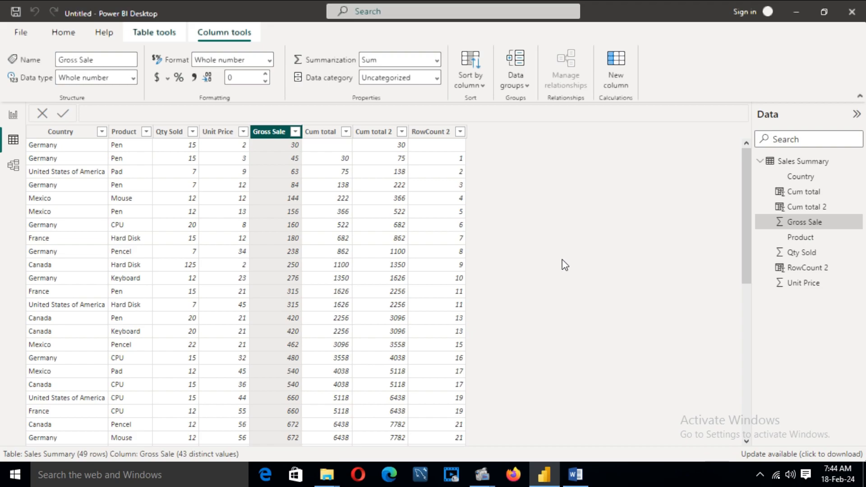
Review the Country, Product, Qty Sold, Unit Price and Gross Sale columns of the Sales Summary table
{"action": "left_click", "coordinate": [58, 132]}
{"action": "left_click", "coordinate": [122, 132]}
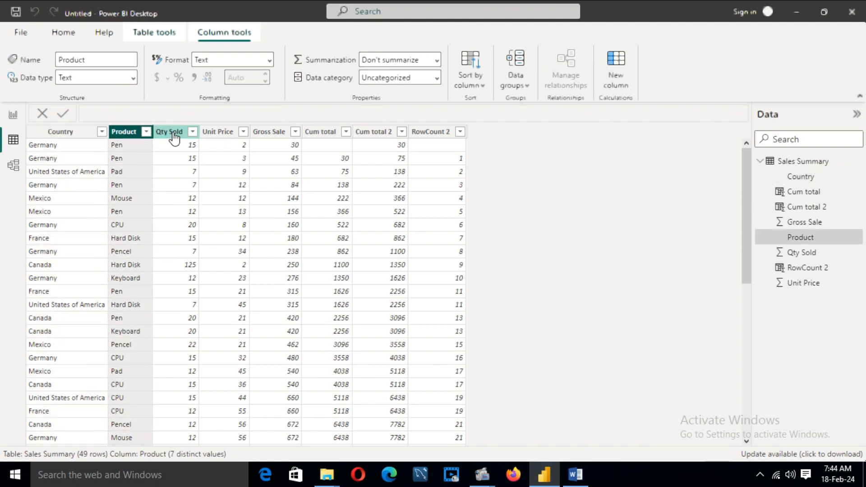
{"action": "left_click", "coordinate": [172, 133]}
{"action": "left_click", "coordinate": [218, 132]}
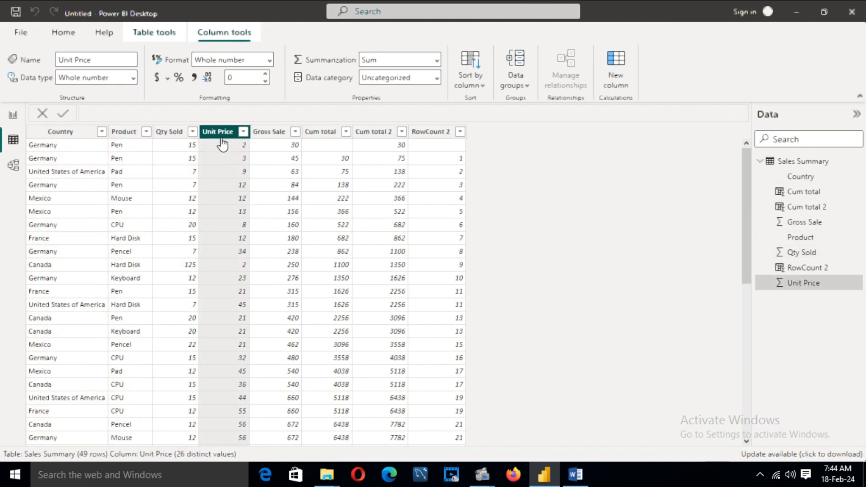
{"action": "left_click", "coordinate": [272, 133]}
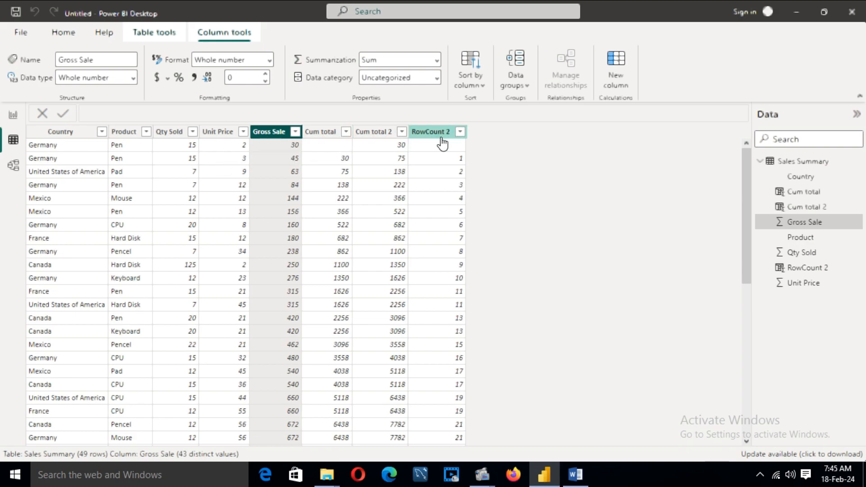
Examine the Cum total column's formula, from its name through the CALCULATE, SUM and FILTER parts
{"action": "left_click", "coordinate": [323, 136]}
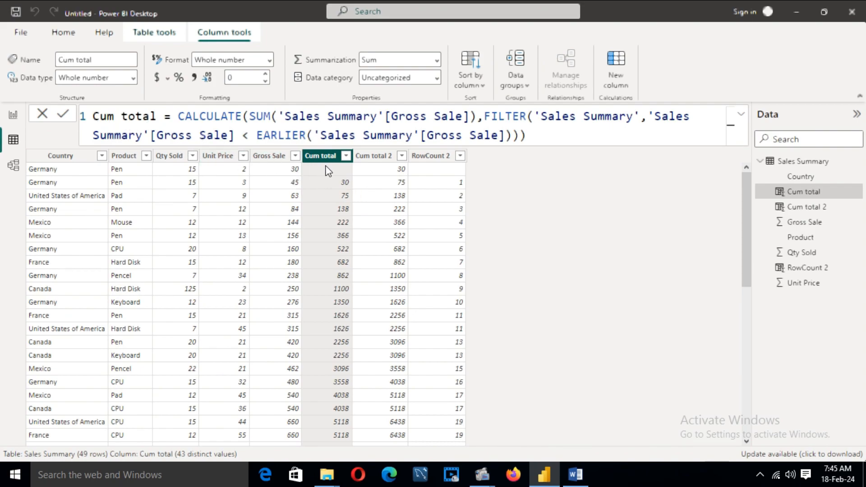
{"action": "left_click_drag", "start_coordinate": [95, 117], "coordinate": [158, 116]}
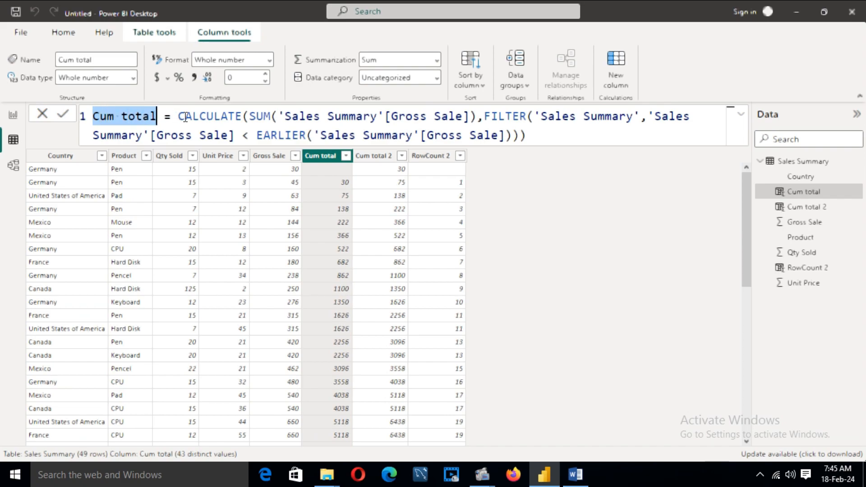
{"action": "left_click_drag", "start_coordinate": [179, 116], "coordinate": [467, 118]}
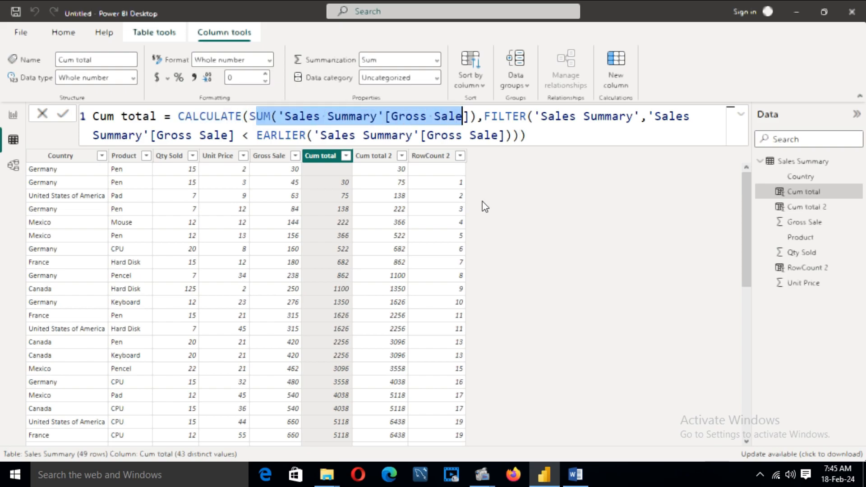
{"action": "left_click", "coordinate": [484, 116]}
{"action": "double_click", "coordinate": [499, 116]}
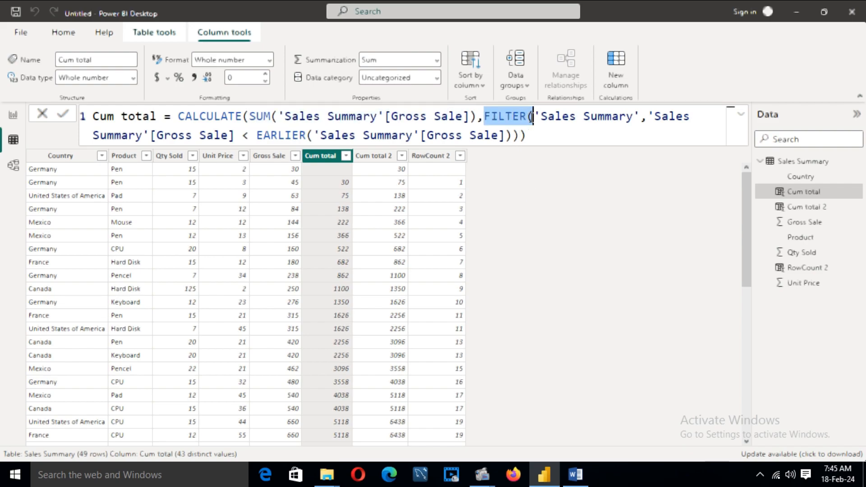
{"action": "left_click_drag", "start_coordinate": [541, 118], "coordinate": [619, 116]}
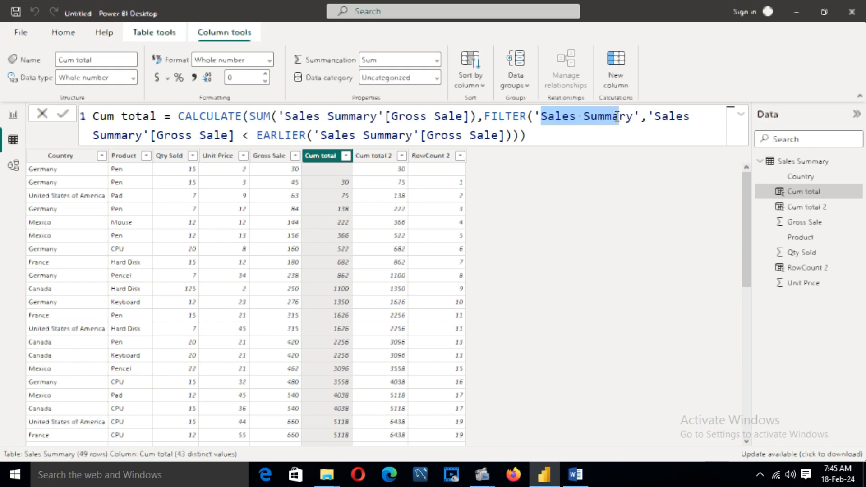
{"action": "left_click", "coordinate": [581, 135]}
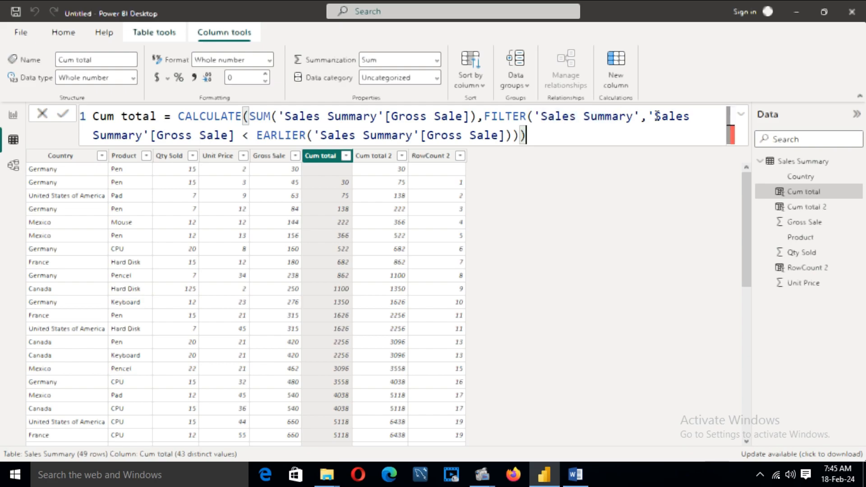
{"action": "left_click_drag", "start_coordinate": [653, 116], "coordinate": [702, 138]}
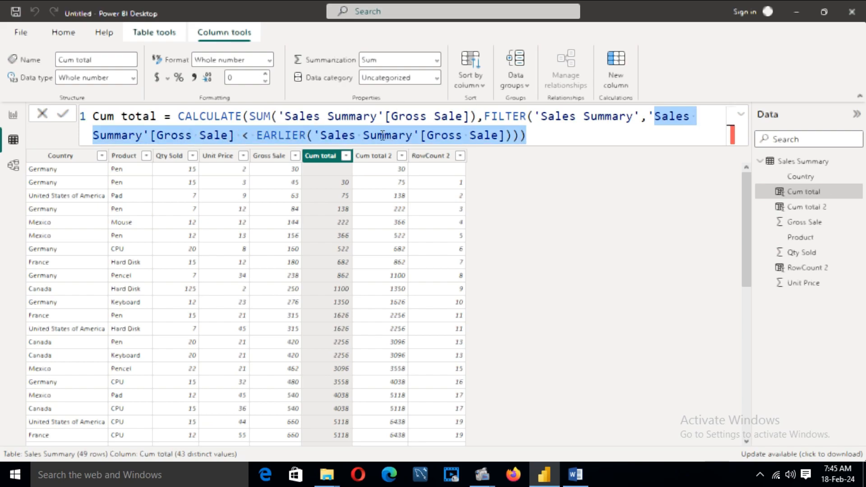
Examine the Cum total filter condition that compares Gross Sale with EARLIER using the < operator, and the column's first row
{"action": "left_click", "coordinate": [575, 132]}
{"action": "left_click_drag", "start_coordinate": [485, 116], "coordinate": [241, 140]}
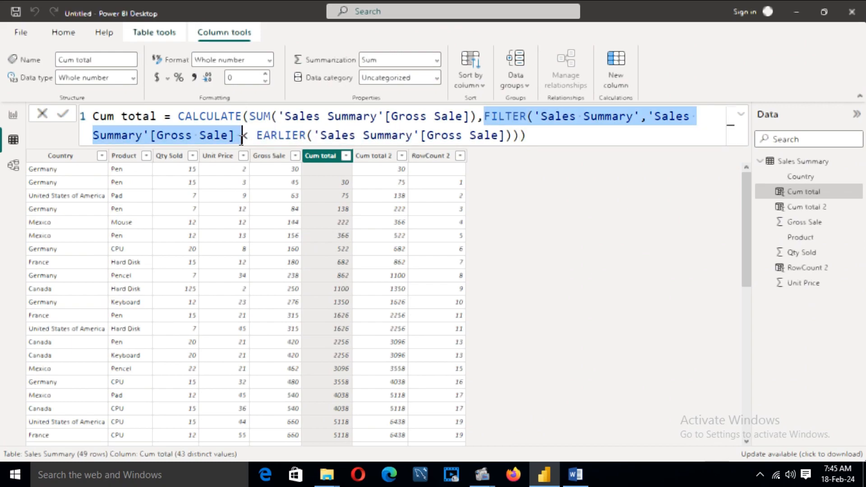
{"action": "left_click_drag", "start_coordinate": [241, 140], "coordinate": [238, 139]}
{"action": "left_click", "coordinate": [248, 137]}
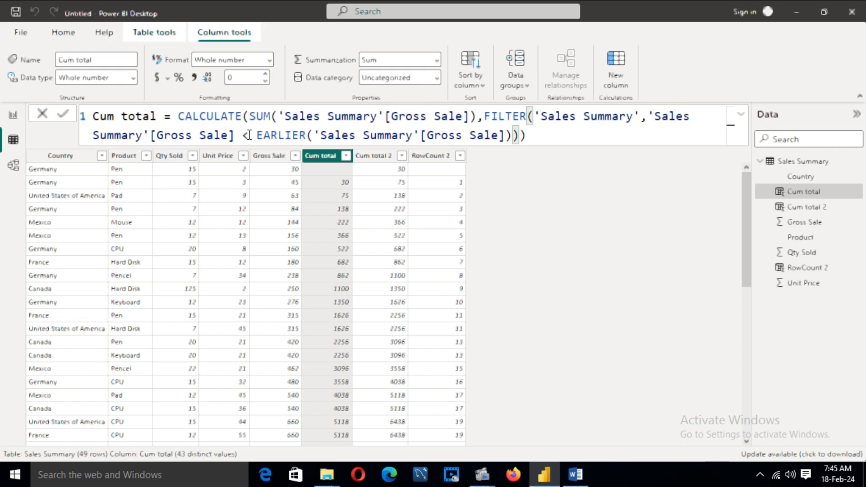
{"action": "left_click_drag", "start_coordinate": [249, 136], "coordinate": [242, 136]}
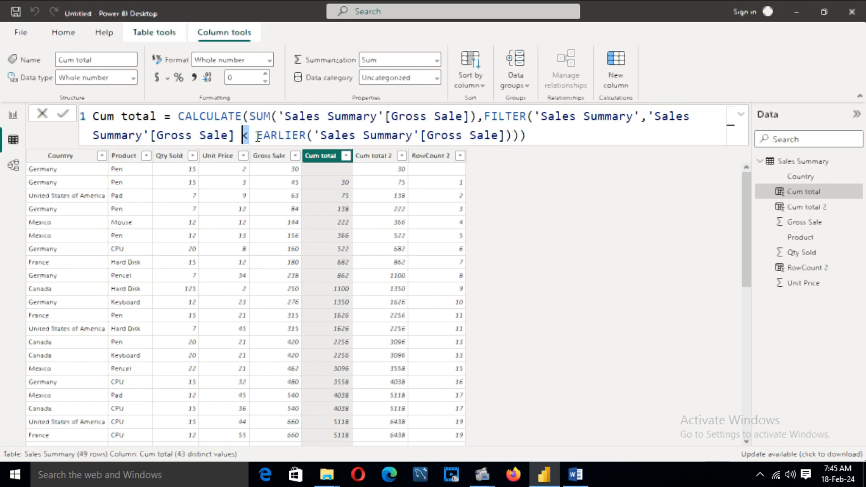
{"action": "left_click", "coordinate": [257, 135]}
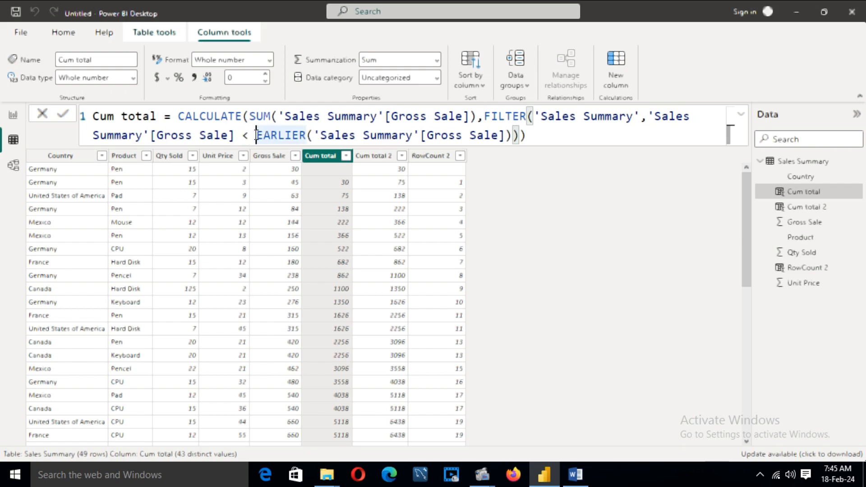
{"action": "left_click_drag", "start_coordinate": [256, 136], "coordinate": [513, 139]}
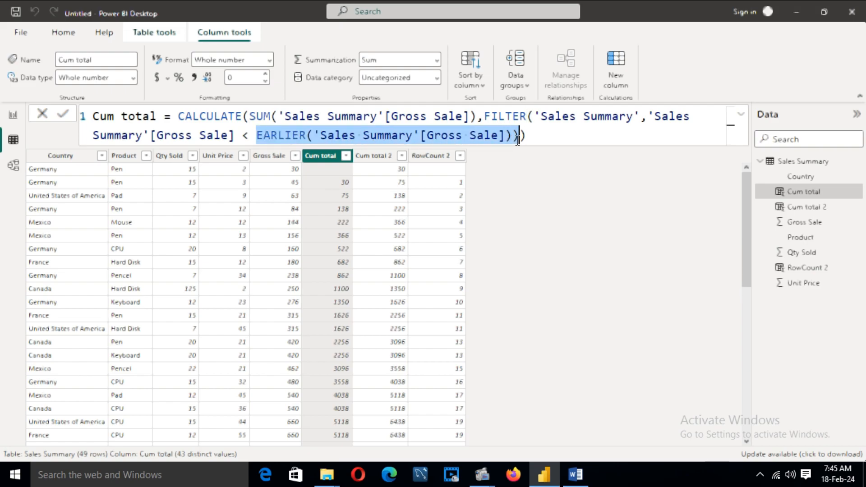
{"action": "left_click", "coordinate": [537, 133]}
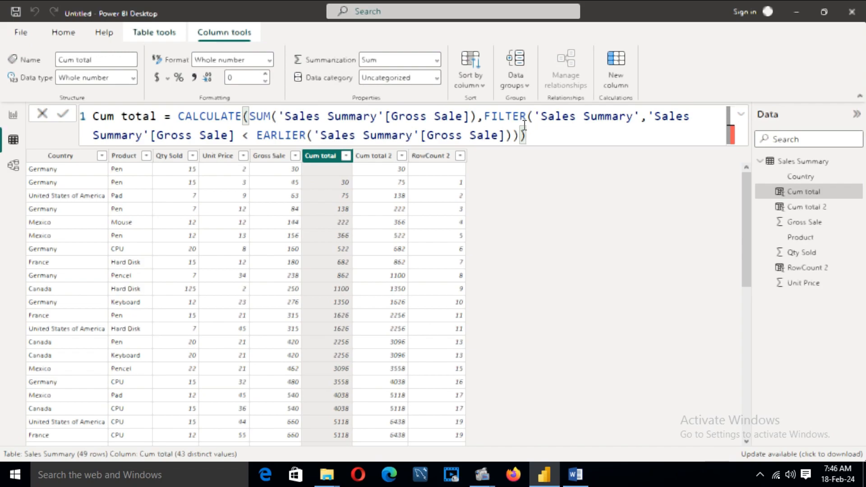
{"action": "left_click", "coordinate": [531, 166]}
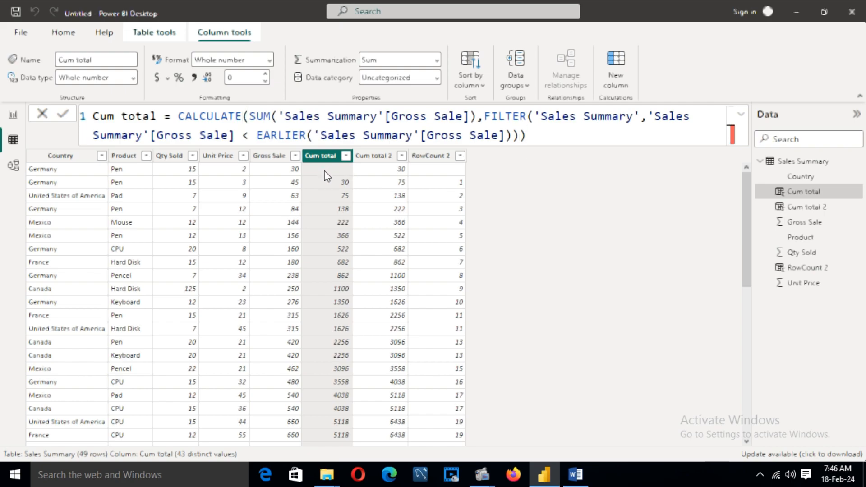
{"action": "left_click", "coordinate": [325, 173]}
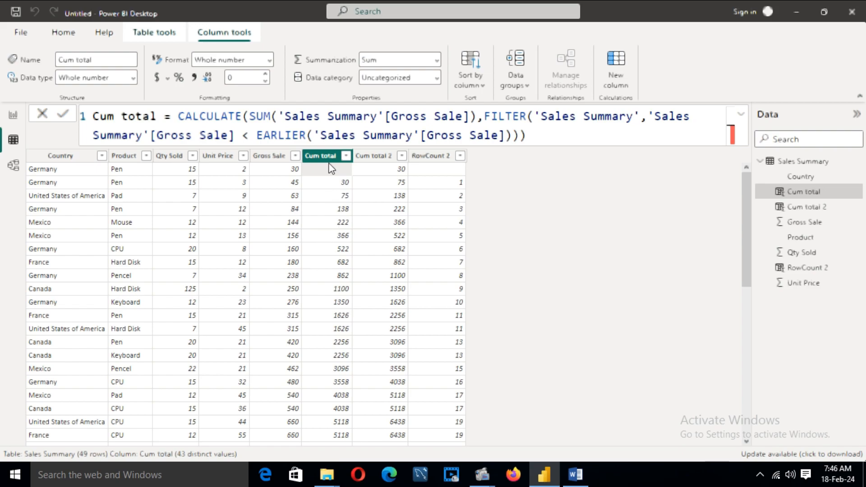
Compare the < operator in the Cum total formula with the <= operator in Cum total 2, and check the values in Cum total 2
{"action": "left_click", "coordinate": [375, 156]}
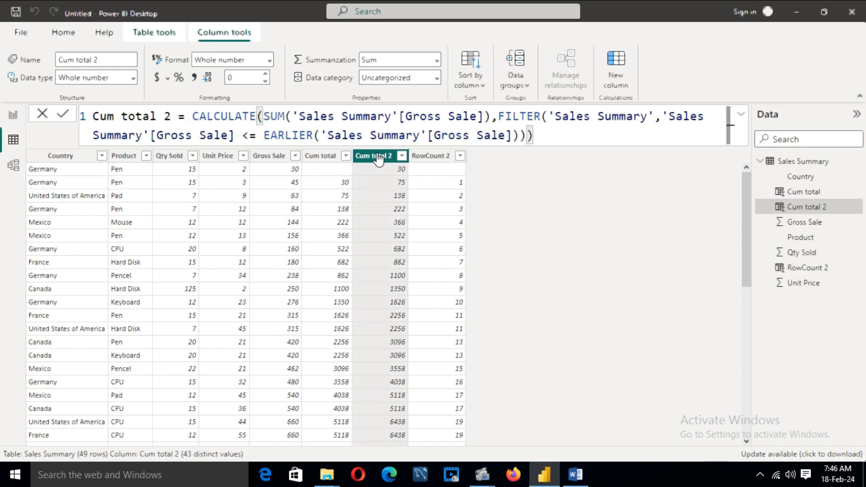
{"action": "left_click", "coordinate": [317, 157]}
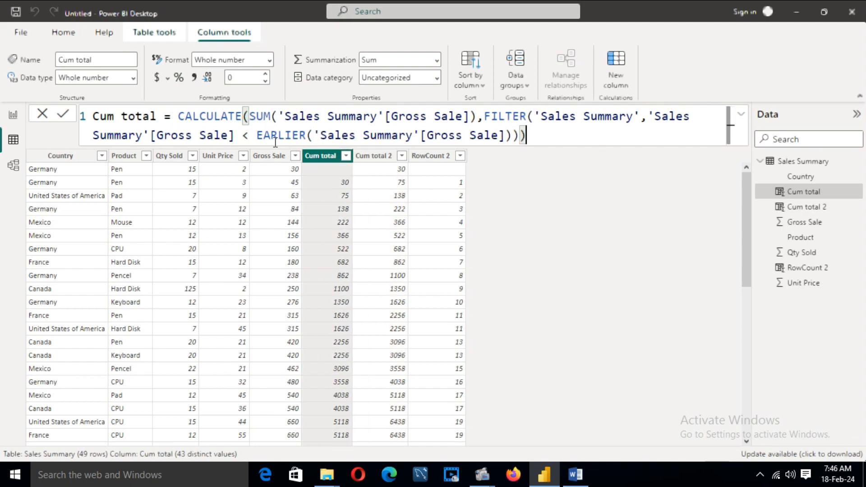
{"action": "left_click_drag", "start_coordinate": [253, 137], "coordinate": [244, 136]}
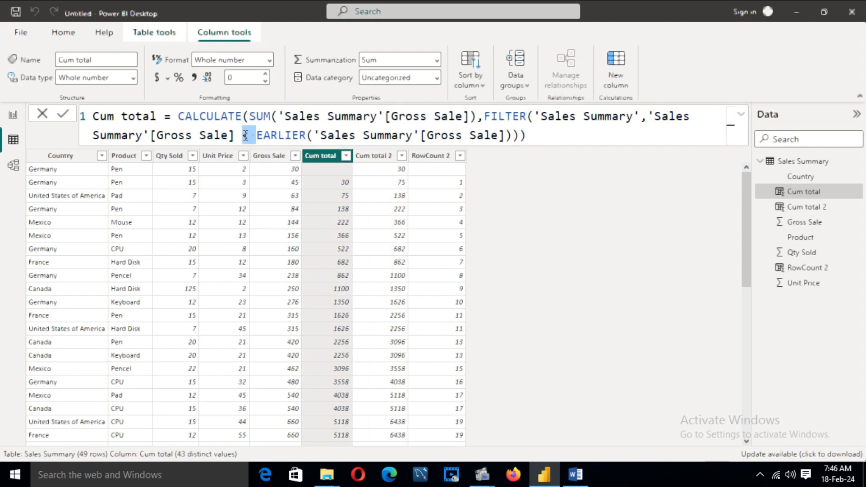
{"action": "left_click", "coordinate": [374, 155]}
{"action": "left_click_drag", "start_coordinate": [264, 137], "coordinate": [243, 136]}
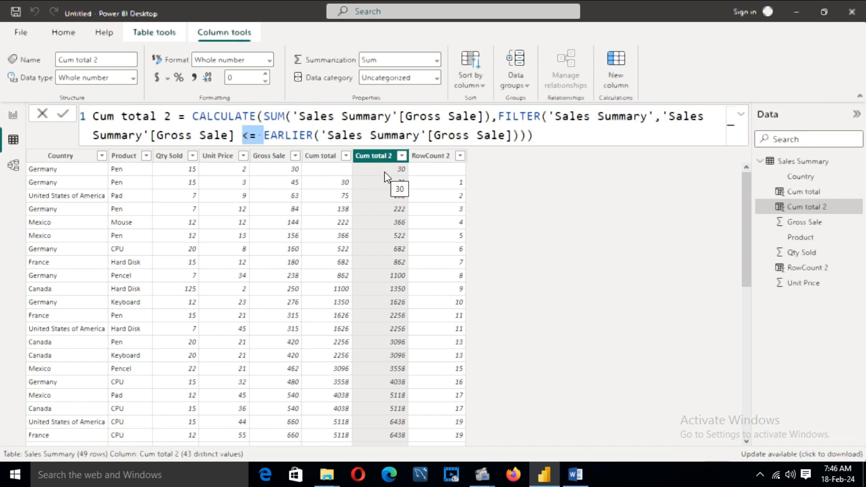
{"action": "left_click", "coordinate": [430, 159]}
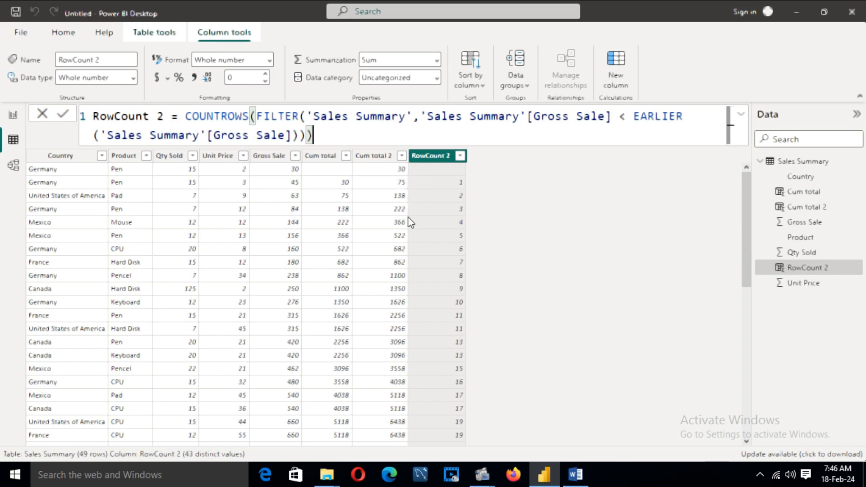
{"action": "left_click", "coordinate": [399, 199]}
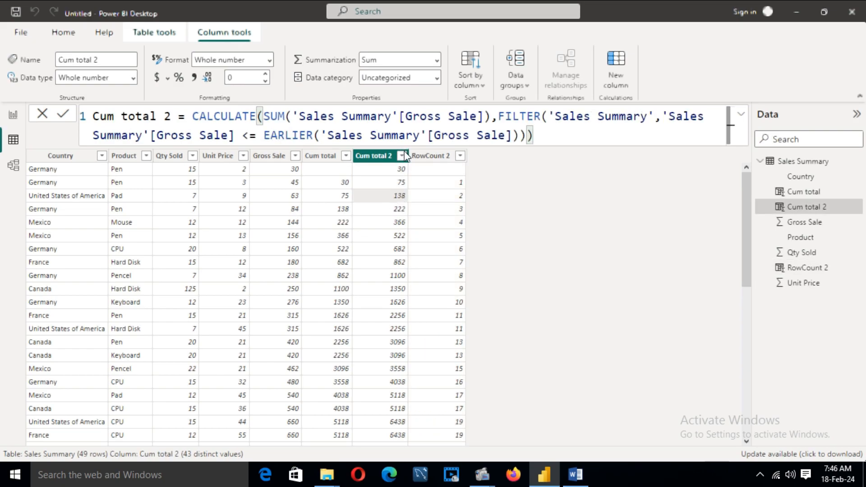
{"action": "left_click", "coordinate": [397, 210]}
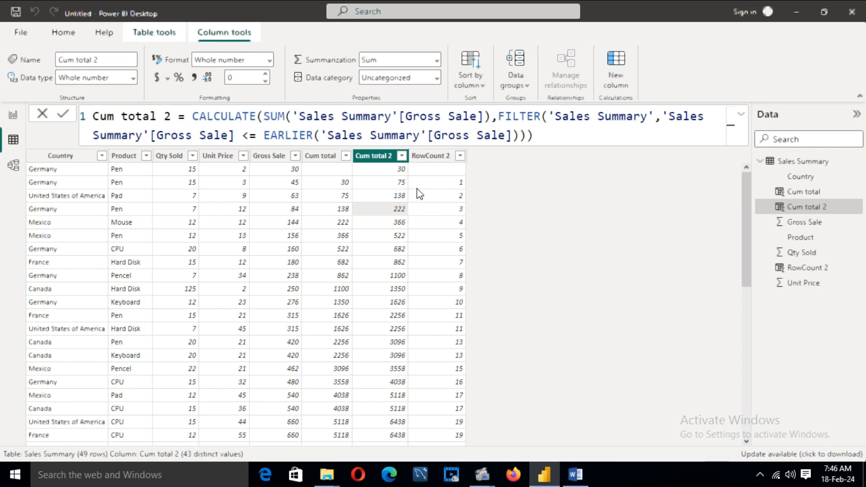
Examine the RowCount 2 column's formula, covering COUNTROWS, FILTER and the EARLIER comparison on Gross Sale
{"action": "left_click", "coordinate": [430, 156]}
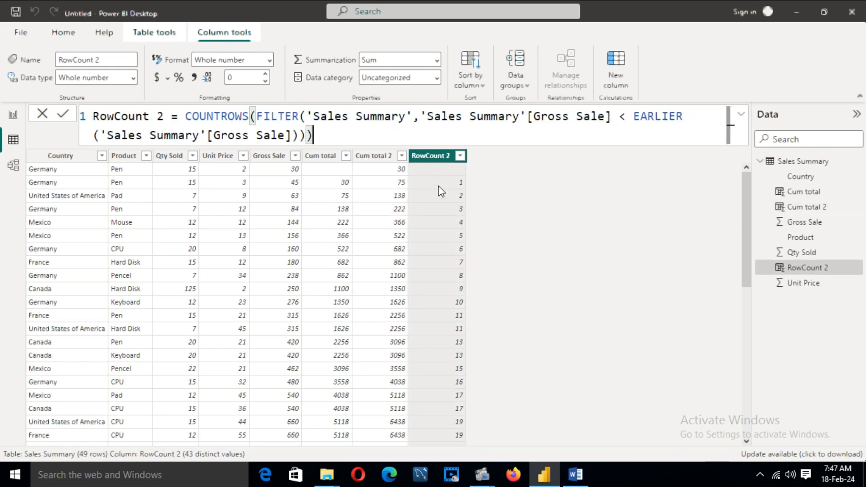
{"action": "left_click_drag", "start_coordinate": [93, 116], "coordinate": [687, 122]}
{"action": "left_click", "coordinate": [327, 133]}
{"action": "left_click", "coordinate": [421, 123]}
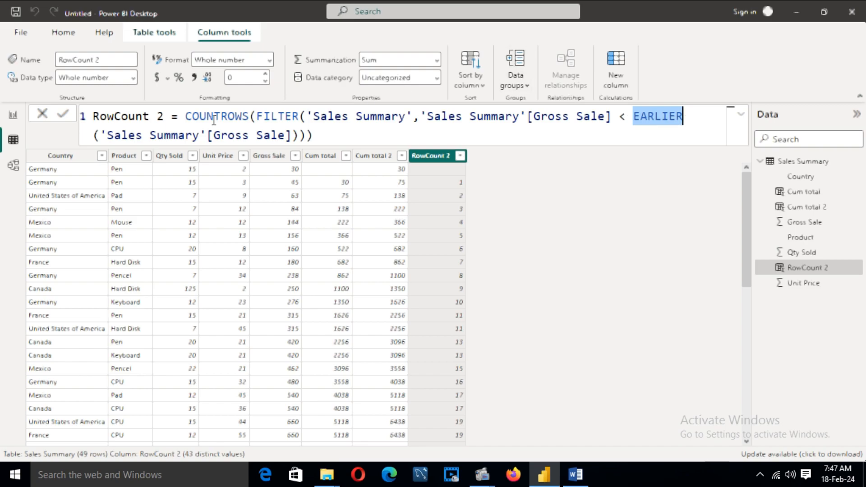
{"action": "left_click_drag", "start_coordinate": [107, 132], "coordinate": [317, 136]}
{"action": "left_click", "coordinate": [336, 136]}
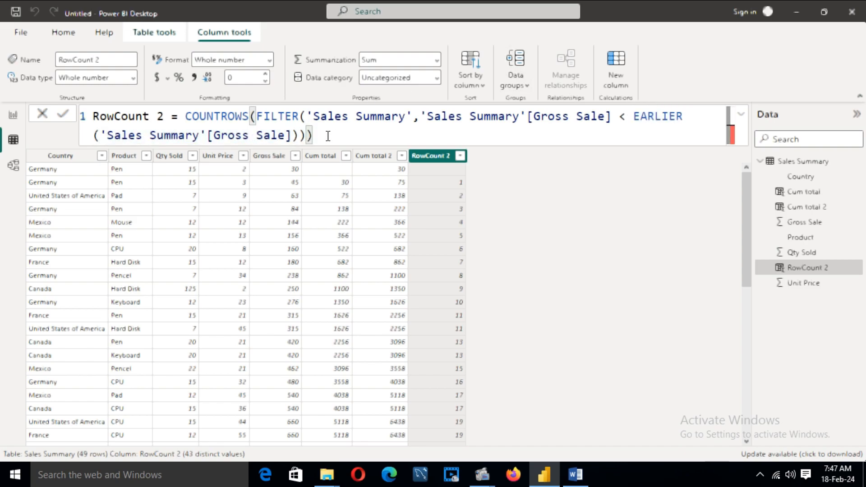
{"action": "left_click", "coordinate": [441, 183]}
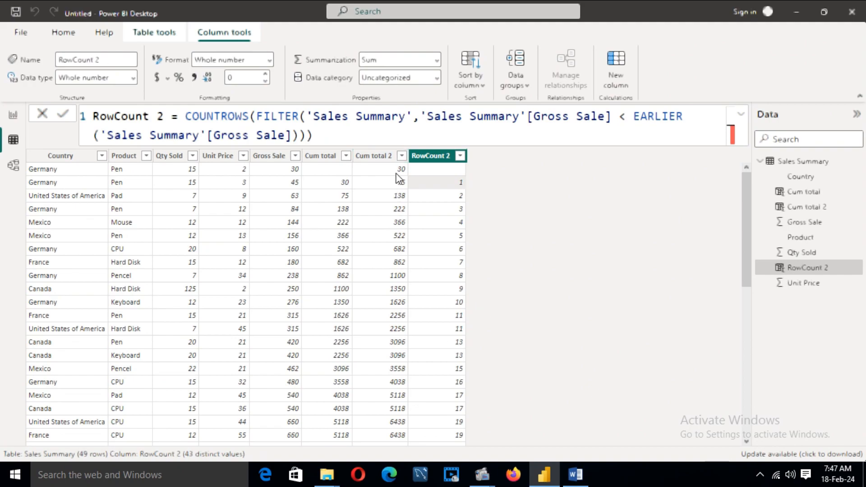
Compare the Cum total 2 and RowCount 2 columns row by row over the first four rows
{"action": "left_click", "coordinate": [382, 160]}
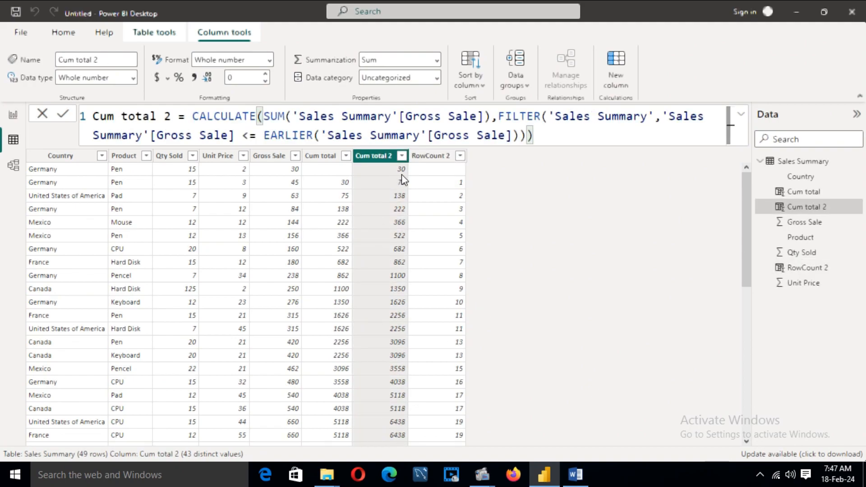
{"action": "left_click", "coordinate": [428, 156]}
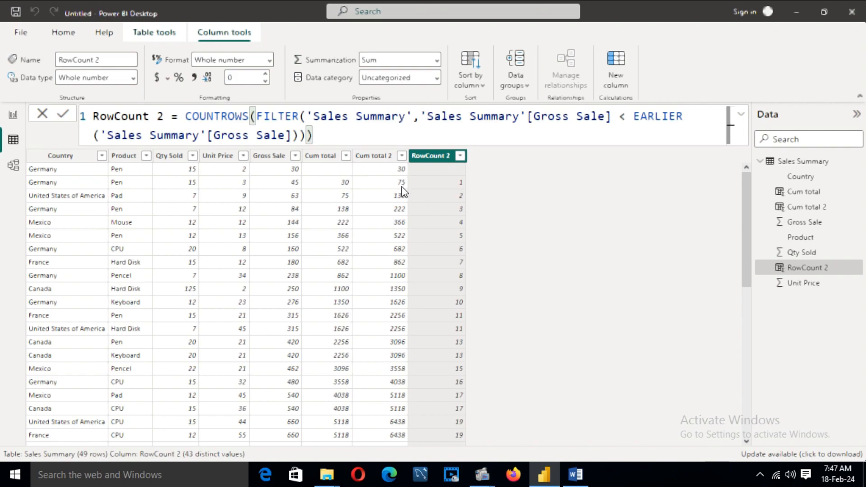
{"action": "left_click", "coordinate": [457, 185]}
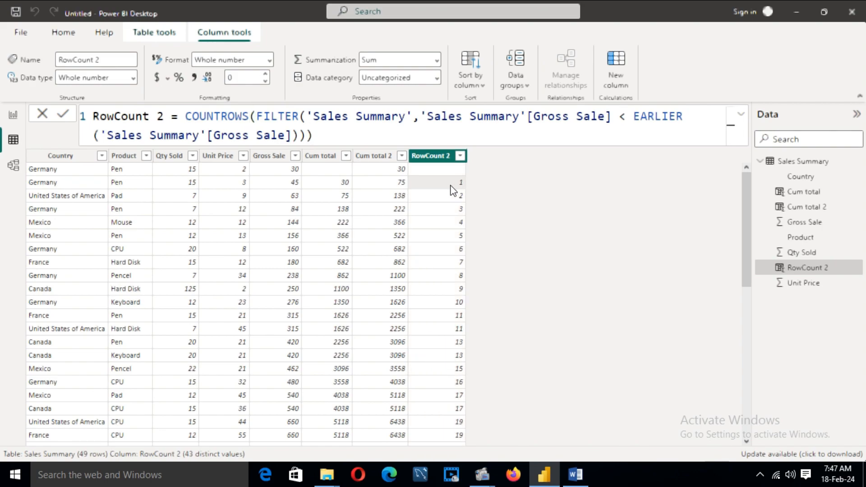
{"action": "left_click", "coordinate": [394, 198]}
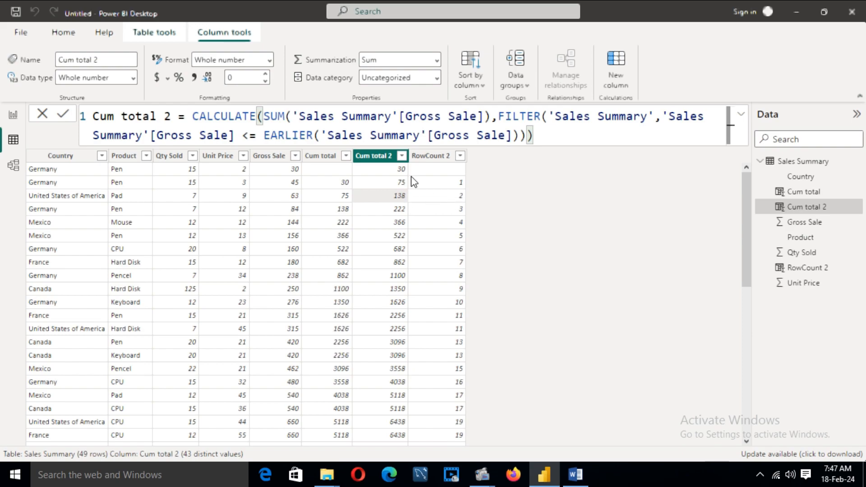
{"action": "left_click", "coordinate": [454, 198]}
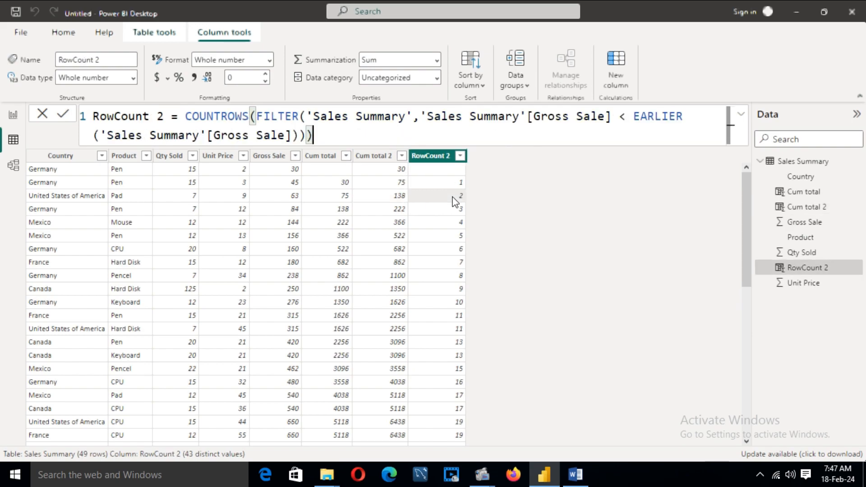
{"action": "left_click", "coordinate": [397, 210]}
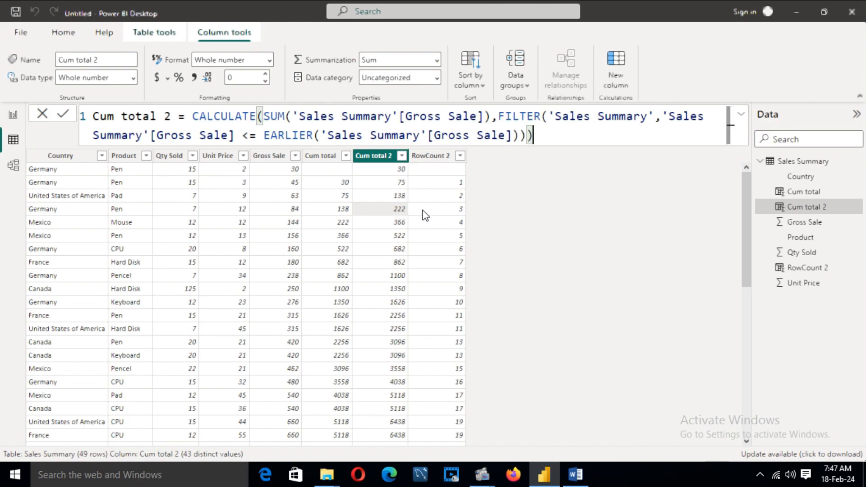
{"action": "left_click", "coordinate": [450, 212]}
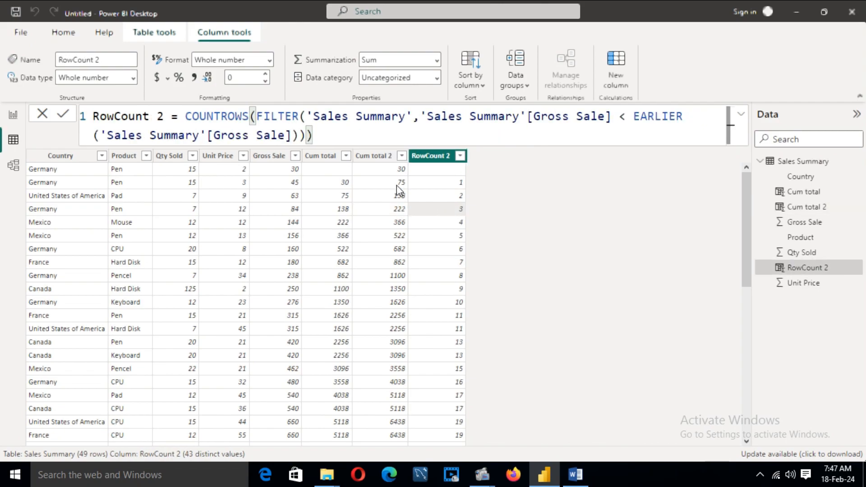